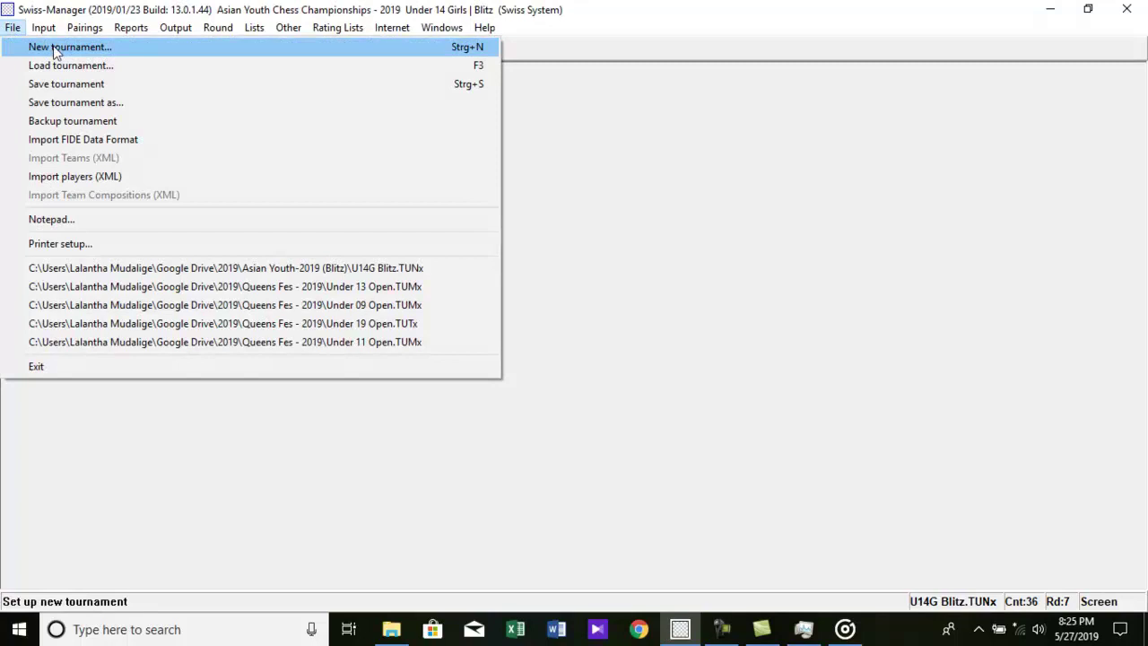
# - Start a new tournament, compare the type options, and confirm individual Swiss System
pyautogui.click(110, 50)
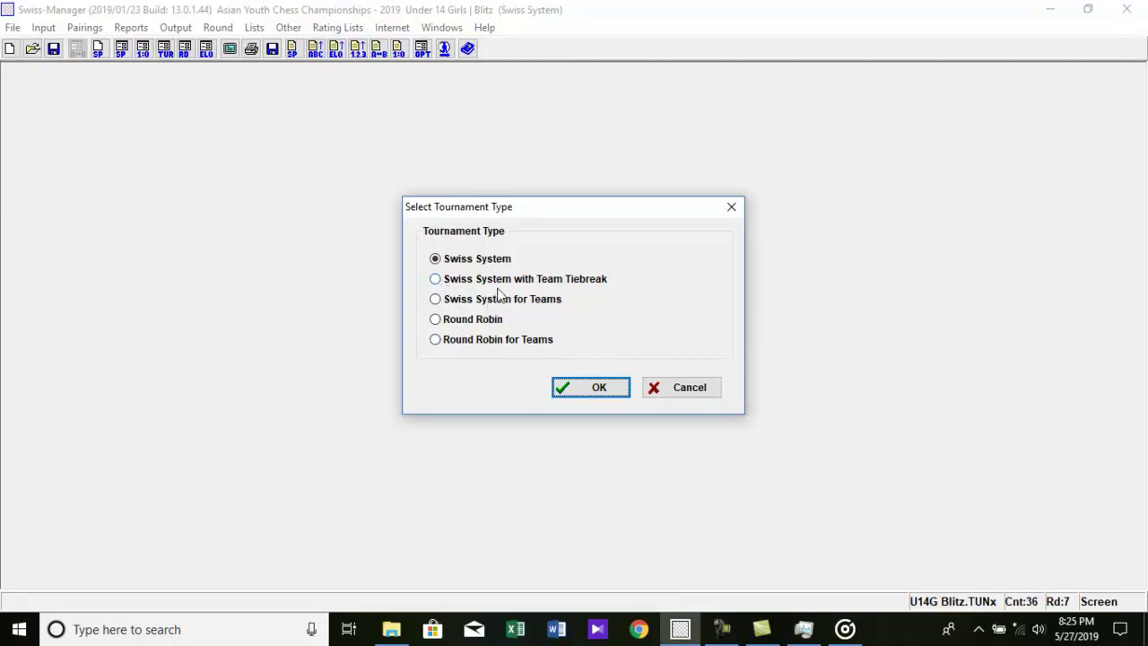
pyautogui.click(436, 259)
pyautogui.click(435, 280)
pyautogui.click(436, 300)
pyautogui.click(436, 321)
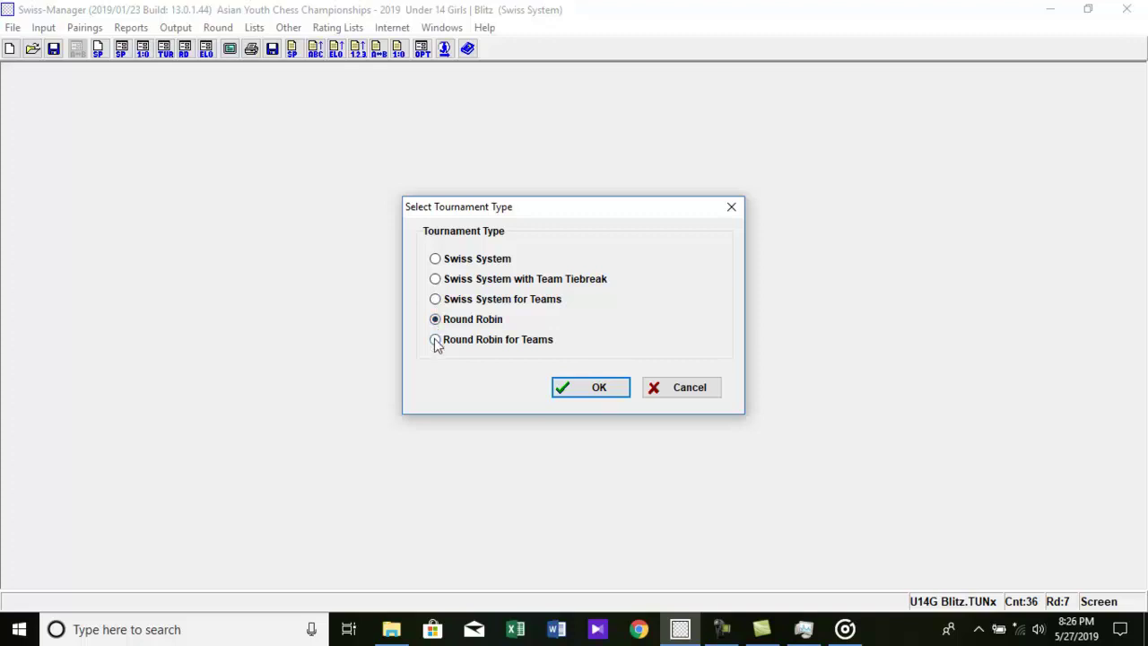
pyautogui.click(435, 340)
pyautogui.click(434, 260)
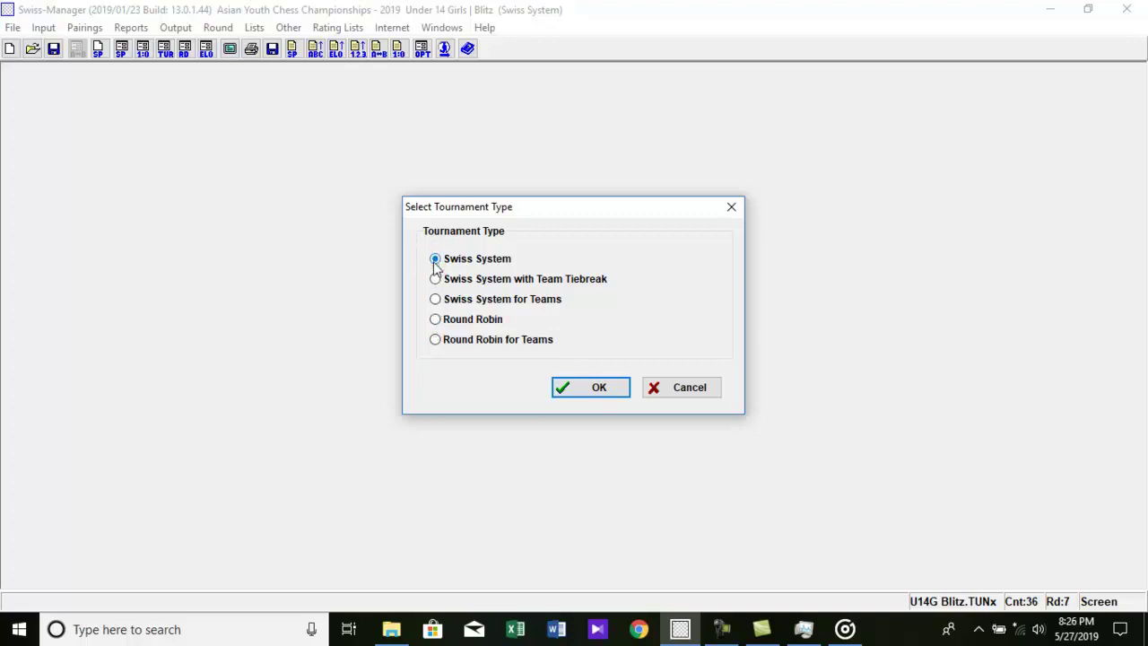
pyautogui.click(599, 387)
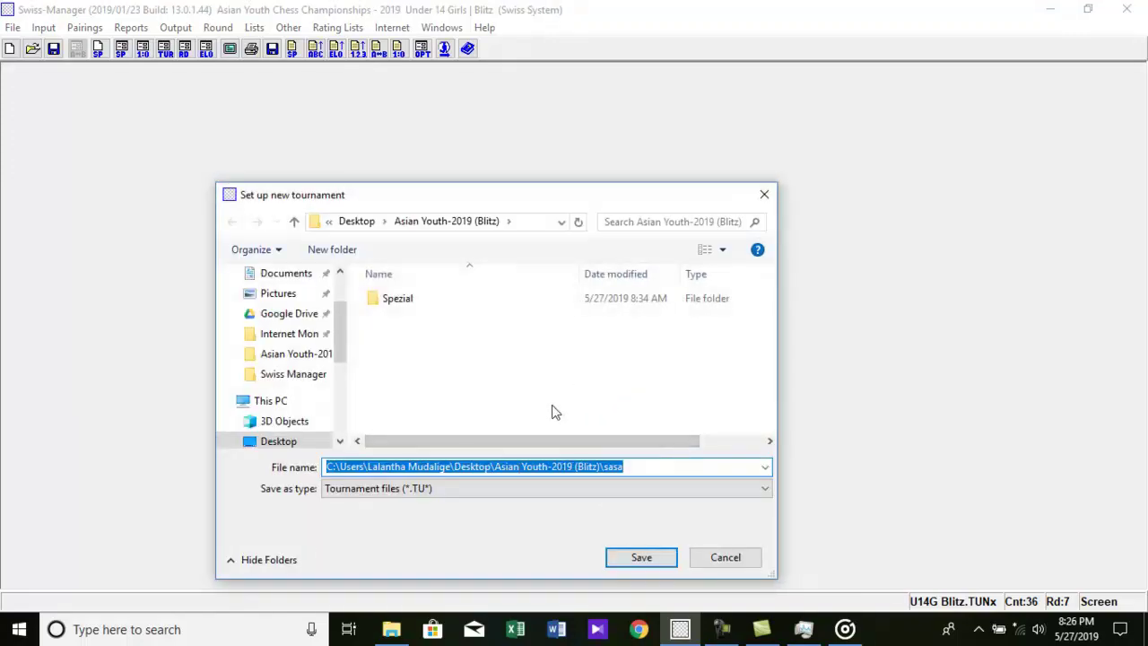
# - Point the save dialog at the Desktop folder and name the file Sample
pyautogui.click(279, 441)
pyautogui.doubleClick(403, 465)
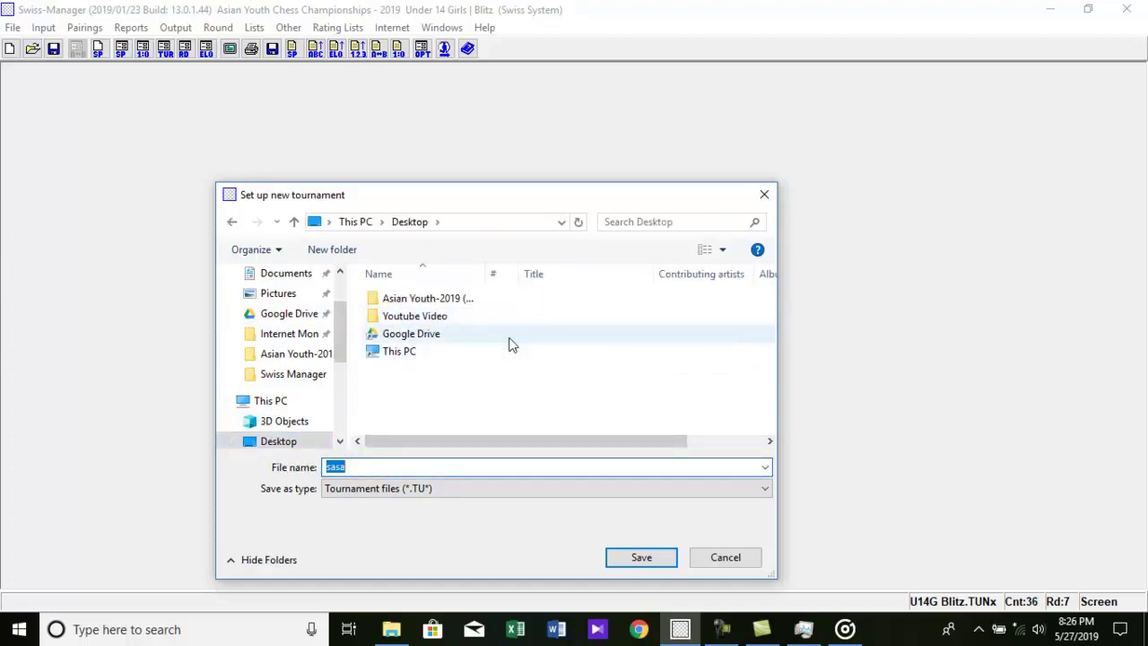
pyautogui.write('Sample')
# - Save the file and enter tournament name Sample with 'Under 10' on the next line
pyautogui.click(661, 556)
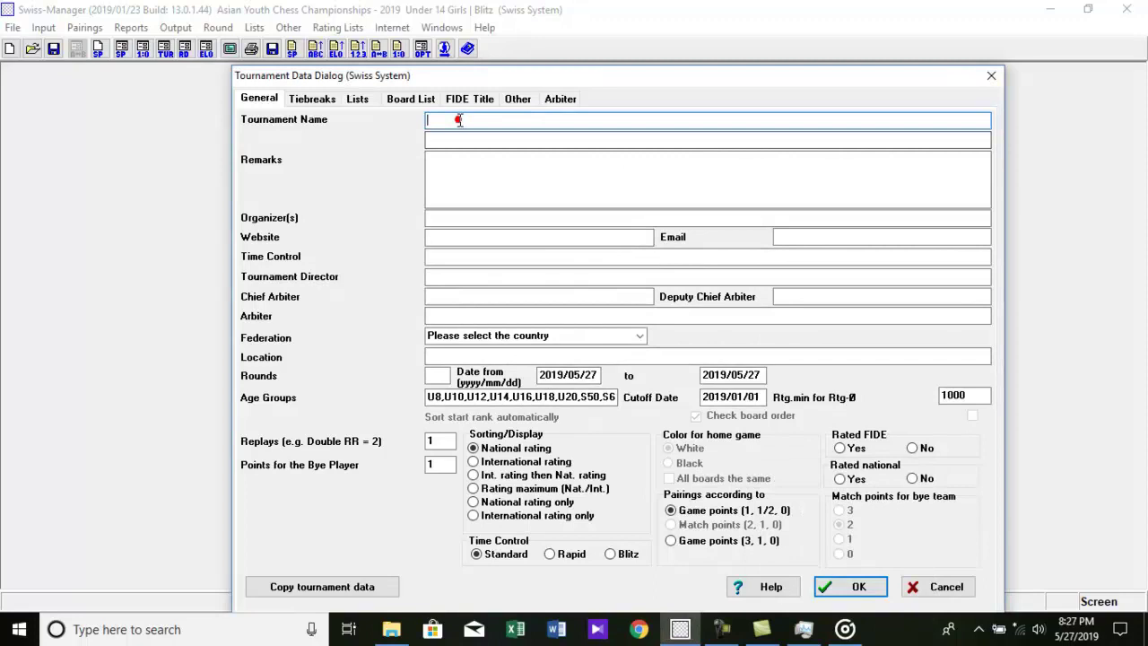
pyautogui.write('Sample')
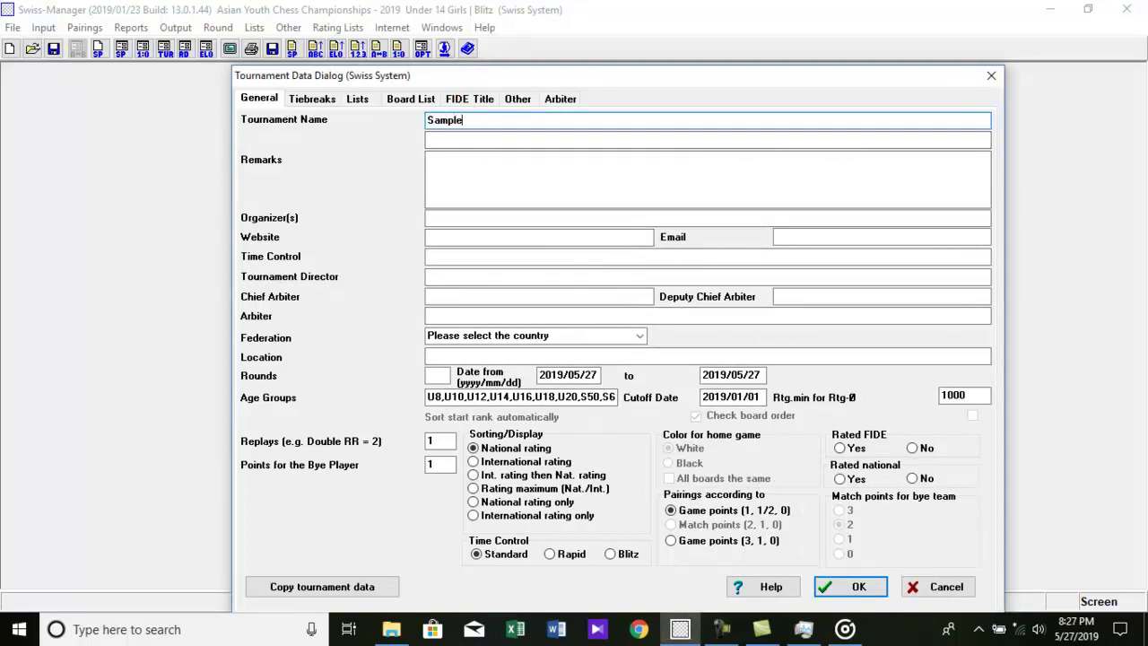
pyautogui.press('Tab')
pyautogui.write('Unde')
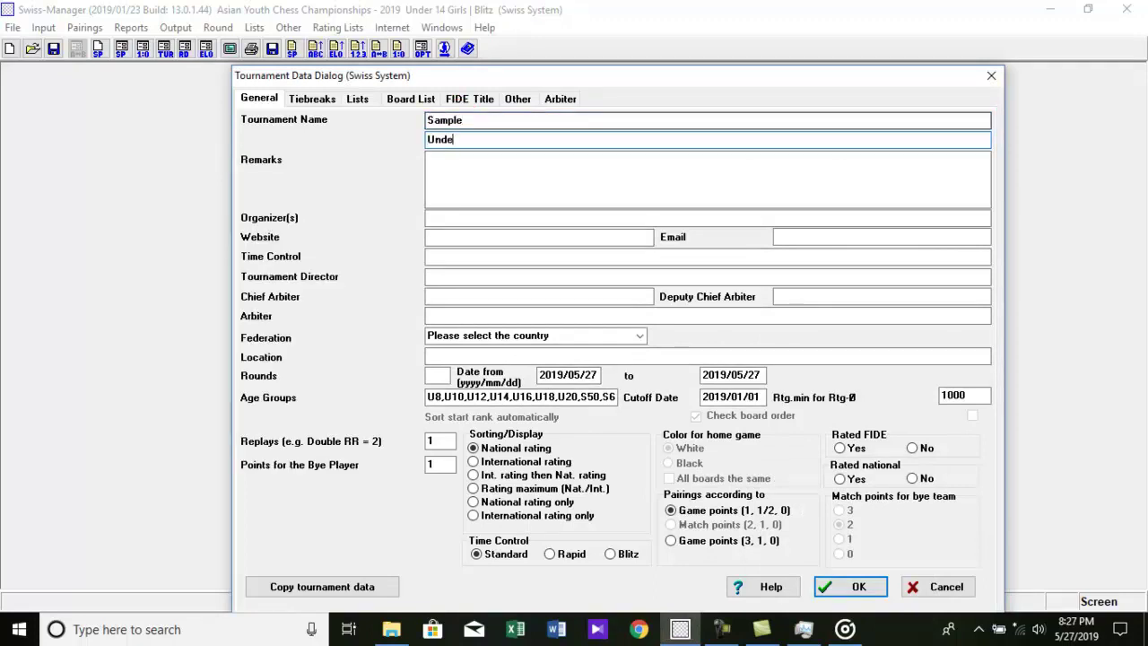
pyautogui.write('r 10')
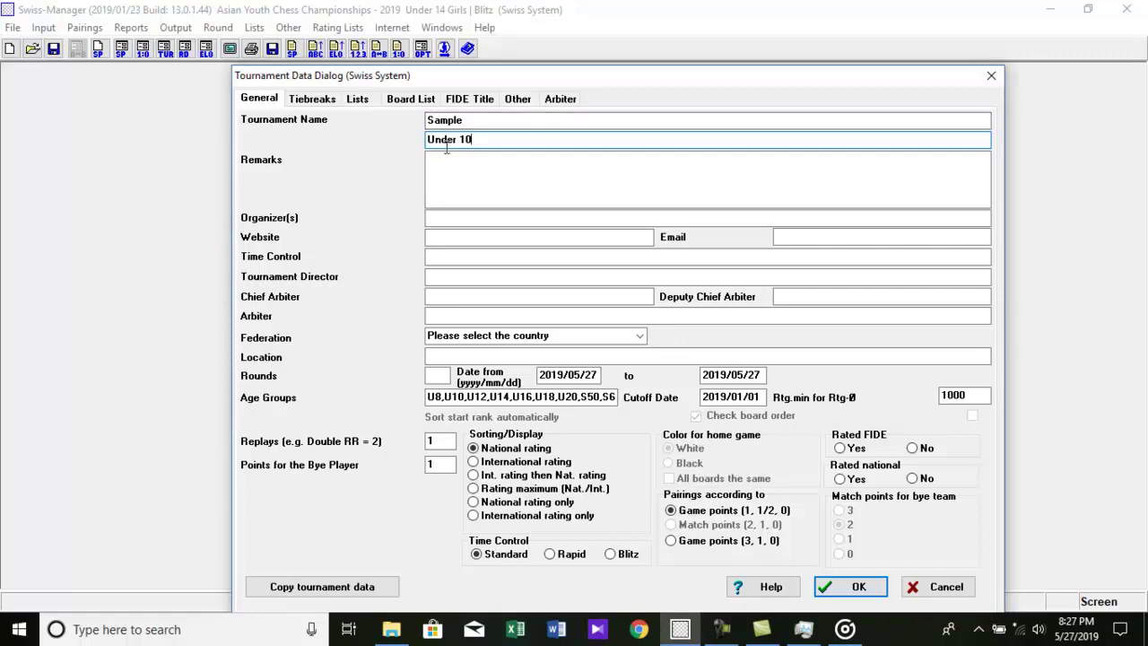
# - Fill in the organizer and set the time control to 1.30
pyautogui.click(448, 219)
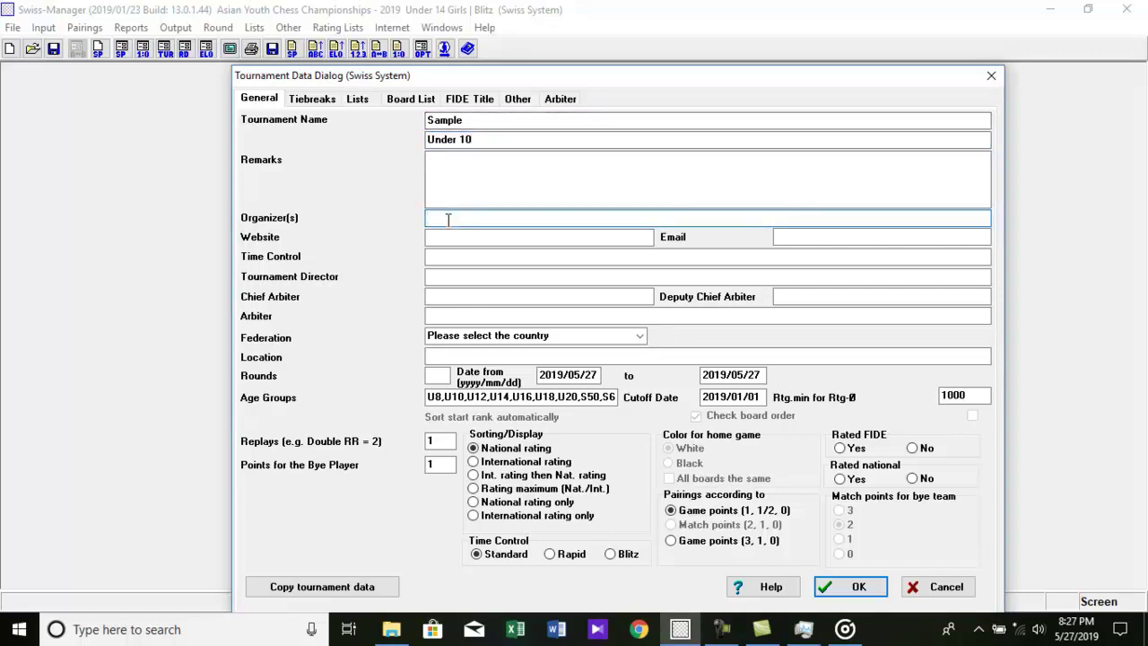
pyautogui.write('xxxx')
pyautogui.click(462, 235)
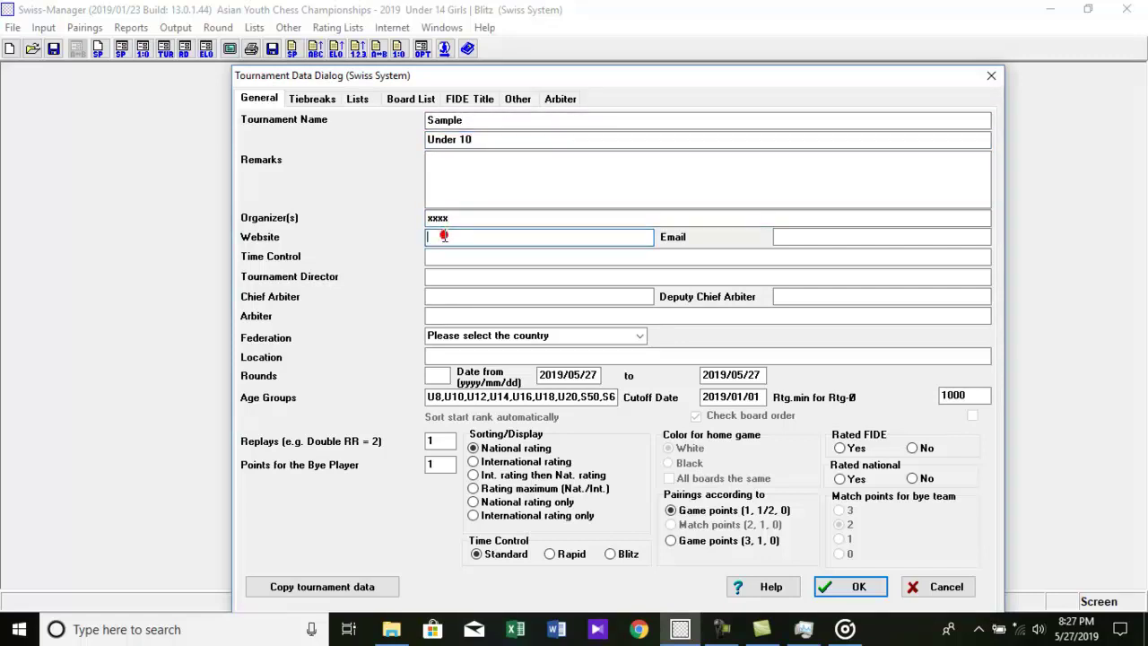
pyautogui.click(449, 257)
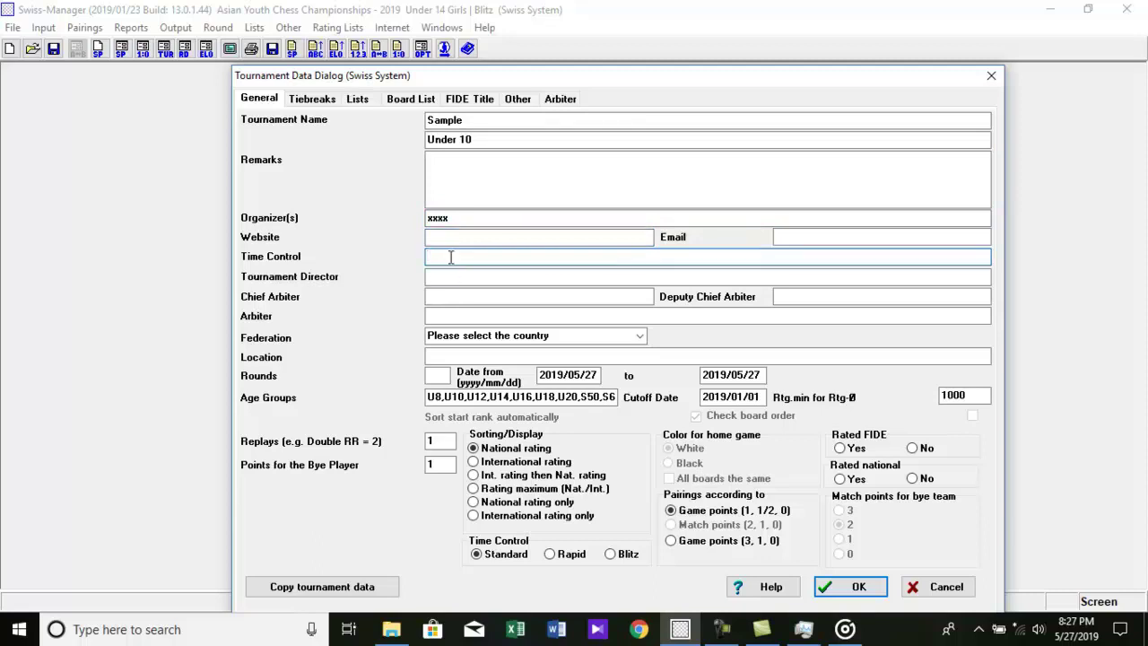
pyautogui.write('1.30 hr')
# - Enter the tournament director, chief arbiter, deputy chief arbiter and arbiter names
pyautogui.click(431, 277)
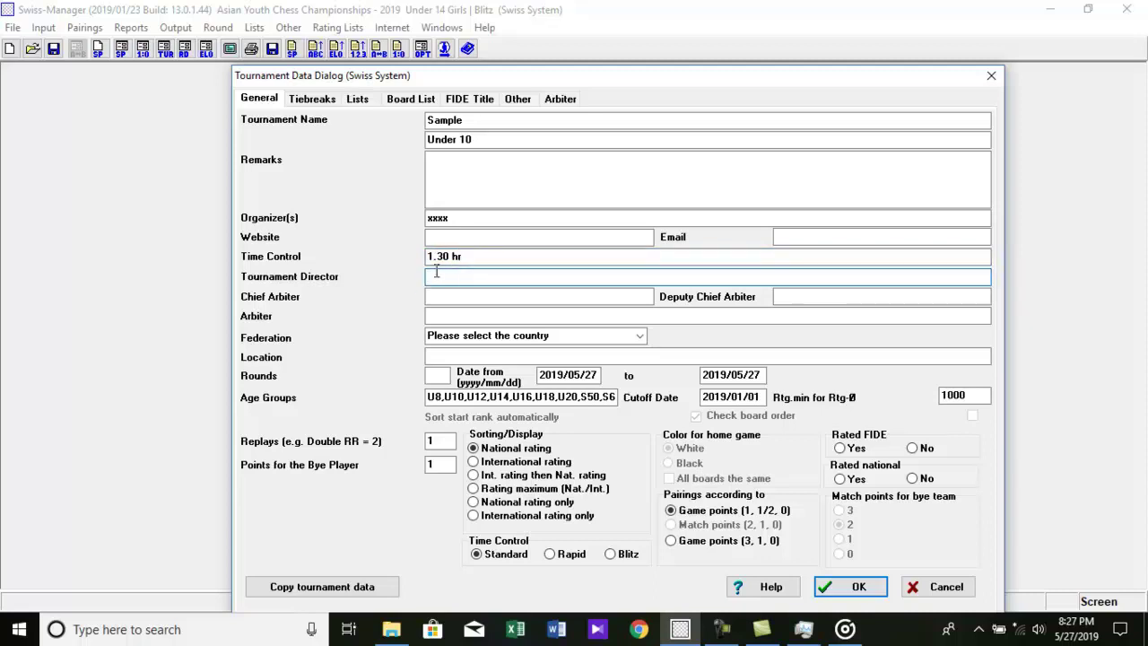
pyautogui.write('xxxxx')
pyautogui.click(477, 298)
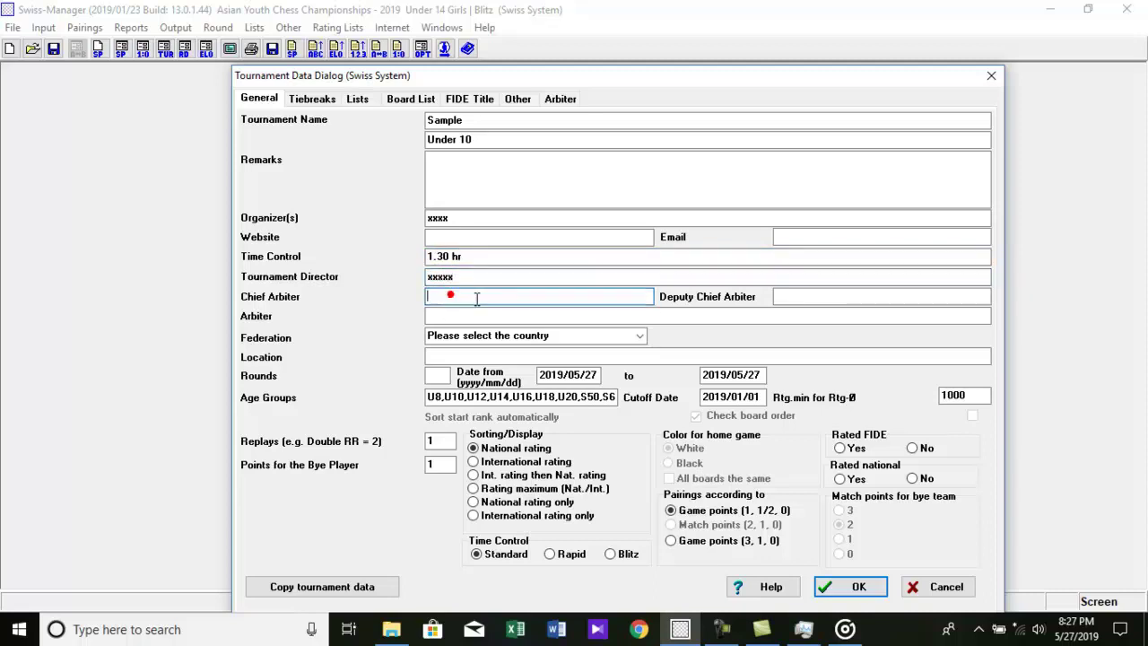
pyautogui.write('xxxx')
pyautogui.click(788, 295)
pyautogui.write('x')
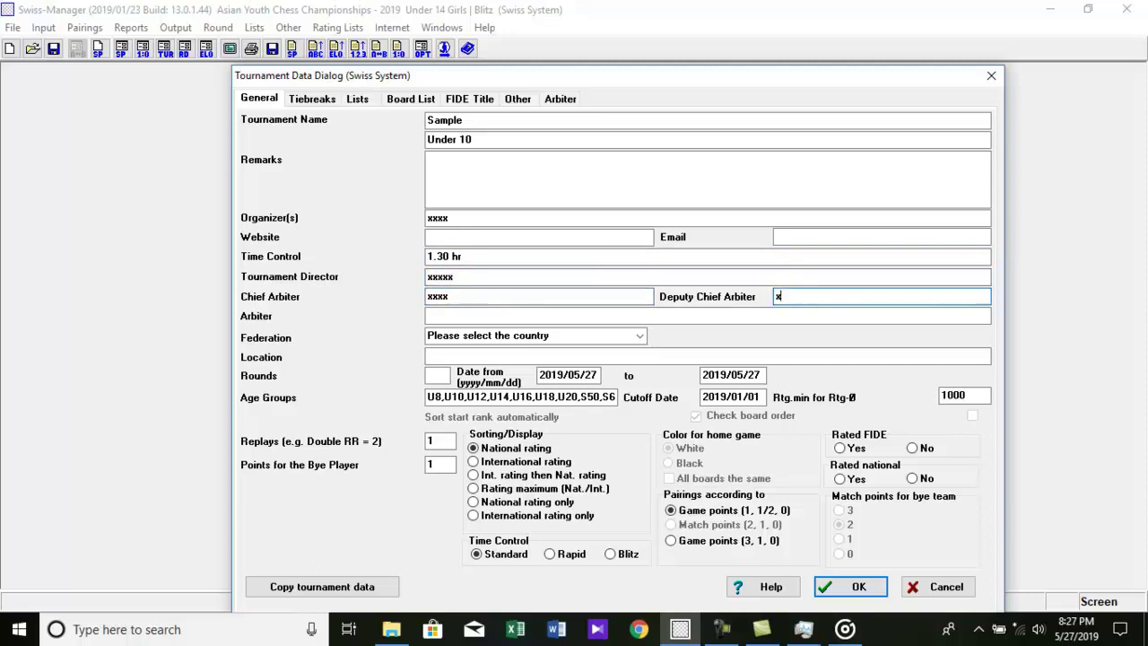
pyautogui.write('xxxx')
pyautogui.click(443, 316)
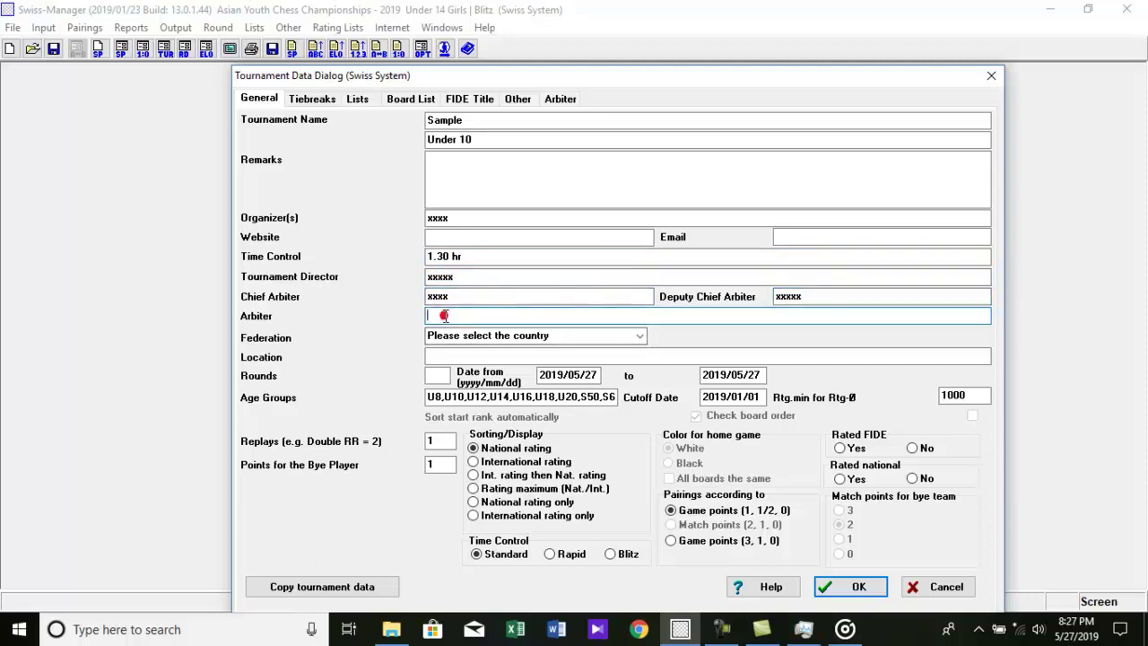
pyautogui.write('xxxxxx')
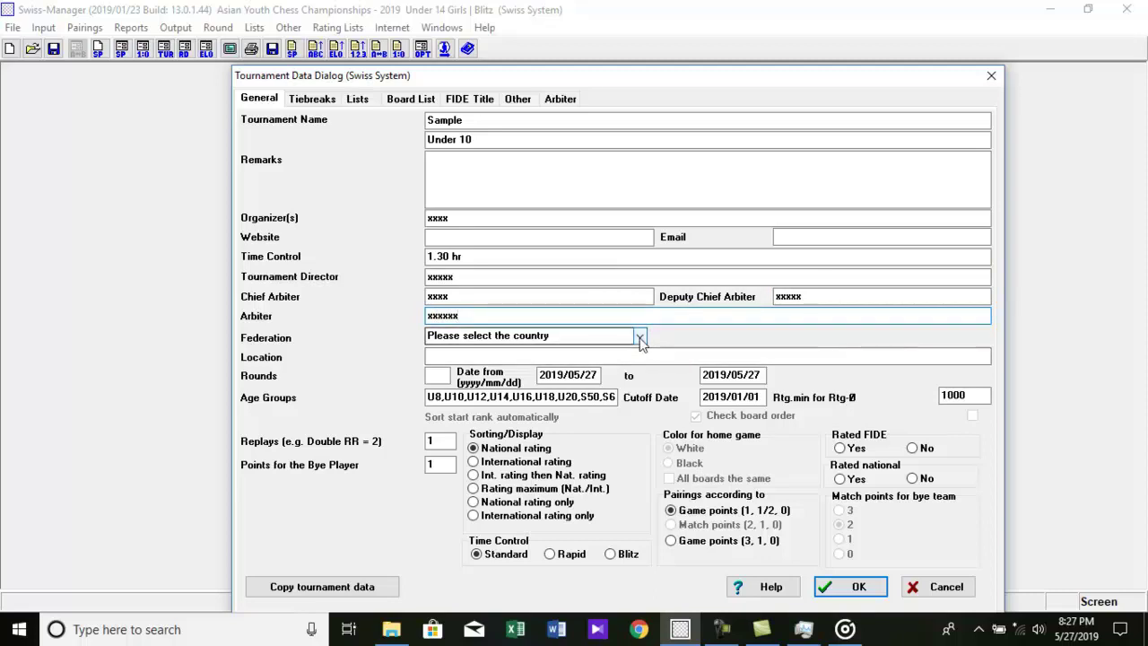
# - Set federation SRI Sri Lanka, enter the location, and set 09 rounds
pyautogui.click(640, 337)
pyautogui.click(487, 364)
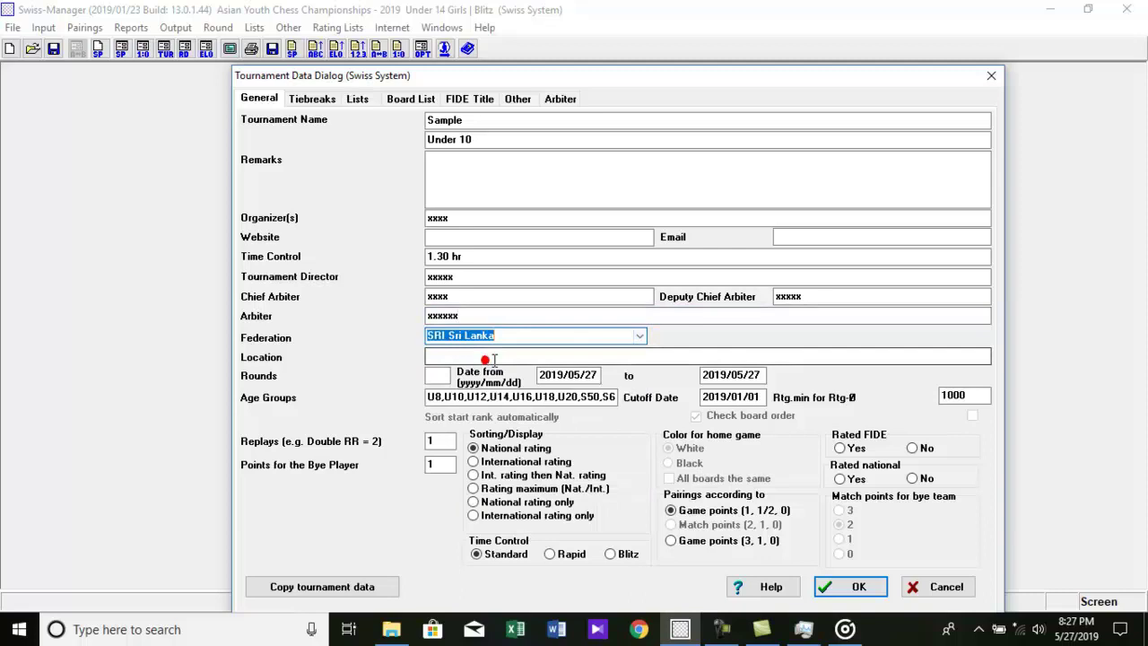
pyautogui.click(443, 357)
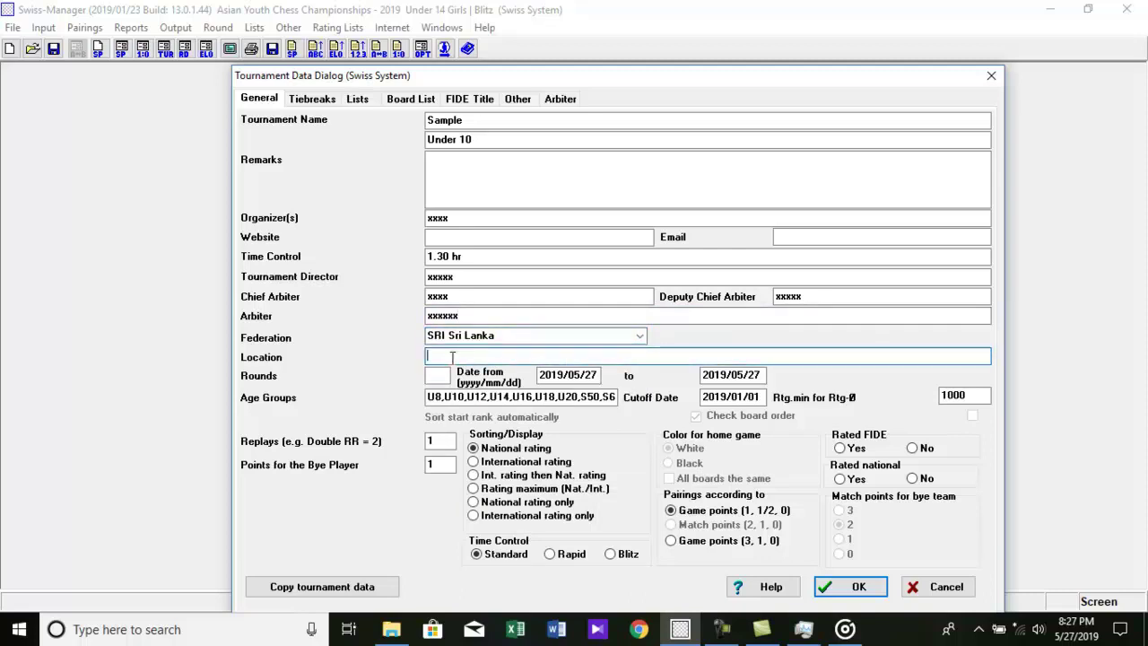
pyautogui.write('xxxxxx')
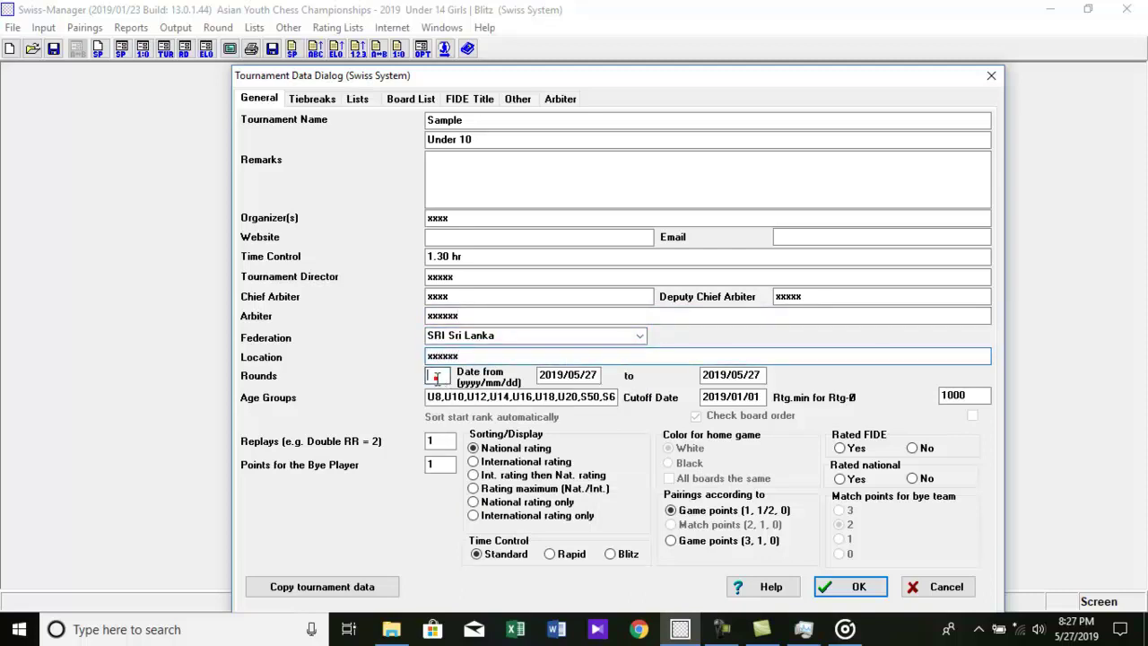
pyautogui.click(436, 377)
pyautogui.write('0')
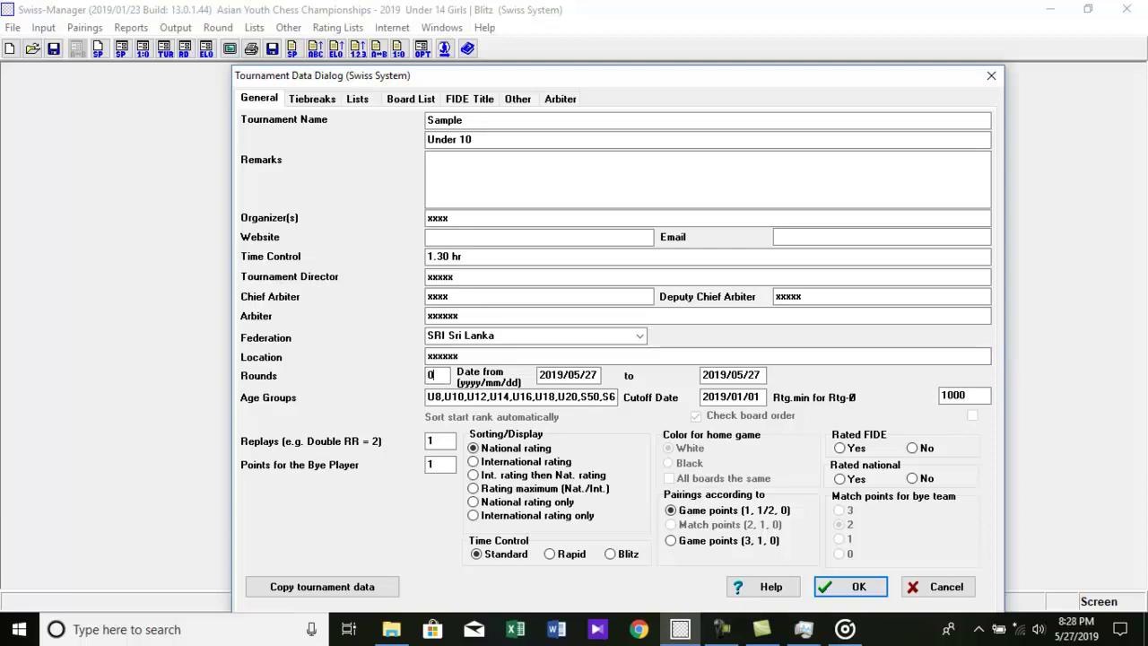
pyautogui.write('9')
# - Select the start and end date fields, keeping the original dates, then select the replays value
pyautogui.moveTo(540, 376); pyautogui.dragTo(585, 375)
pyautogui.press('BackSpace')
pyautogui.hotkey('ctrl', 'z')
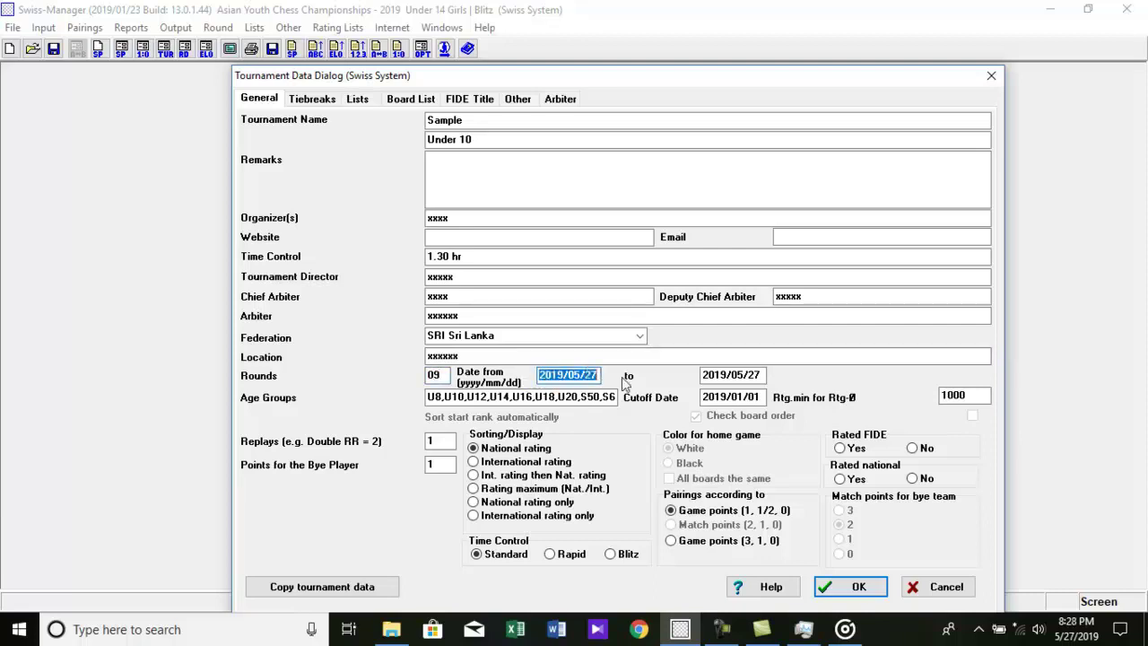
pyautogui.click(704, 375)
pyautogui.moveTo(704, 375); pyautogui.dragTo(763, 375)
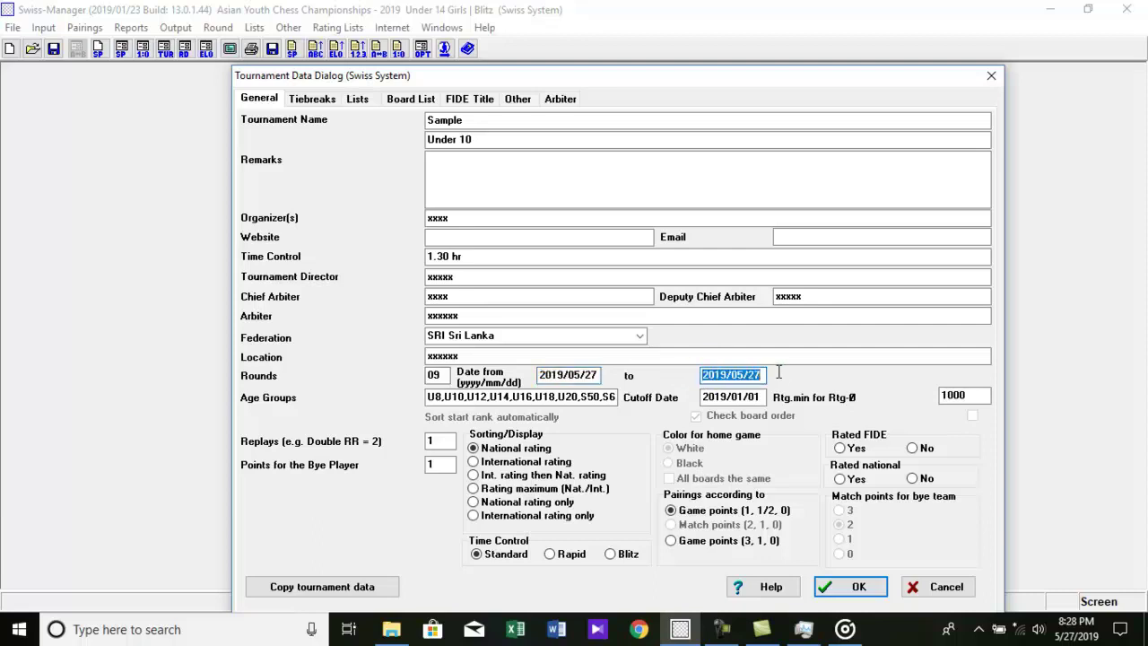
pyautogui.doubleClick(440, 441)
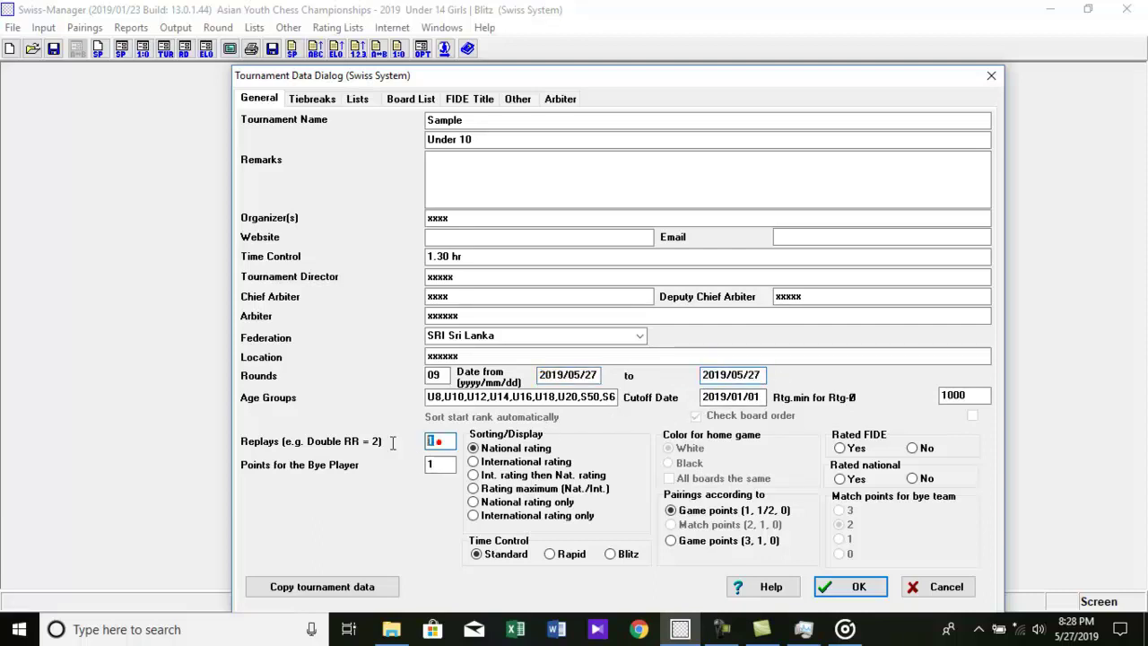
# - Sort by international rating, set Rated FIDE Yes and national No, keeping Standard and 1, 1/2, 0 points
pyautogui.click(441, 464)
pyautogui.click(474, 462)
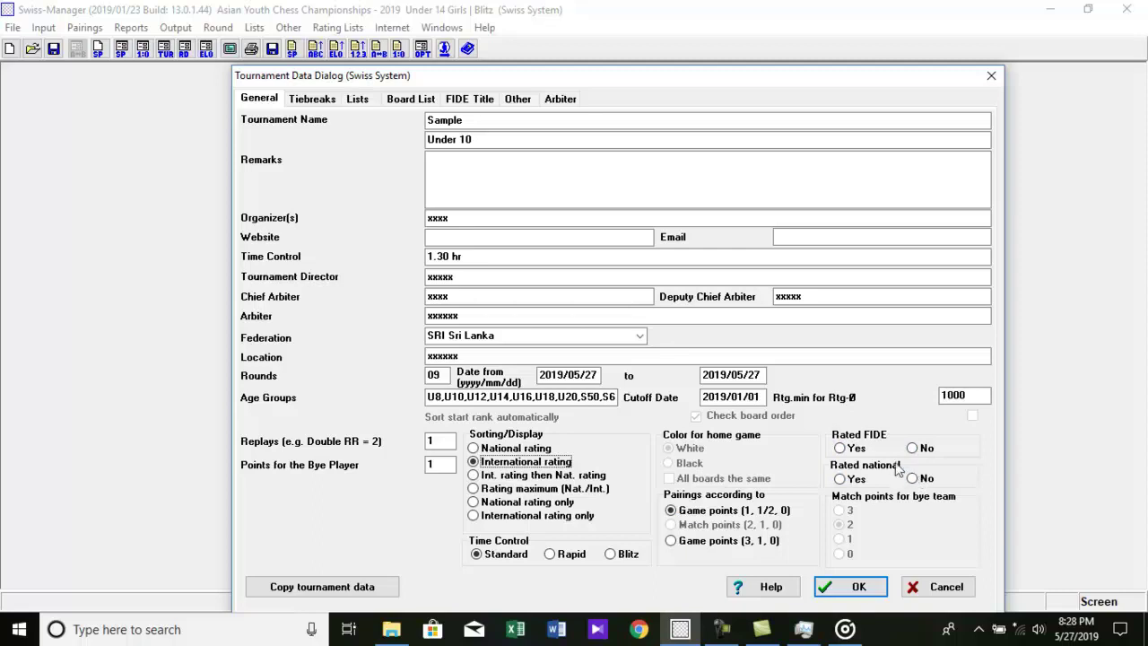
pyautogui.click(840, 448)
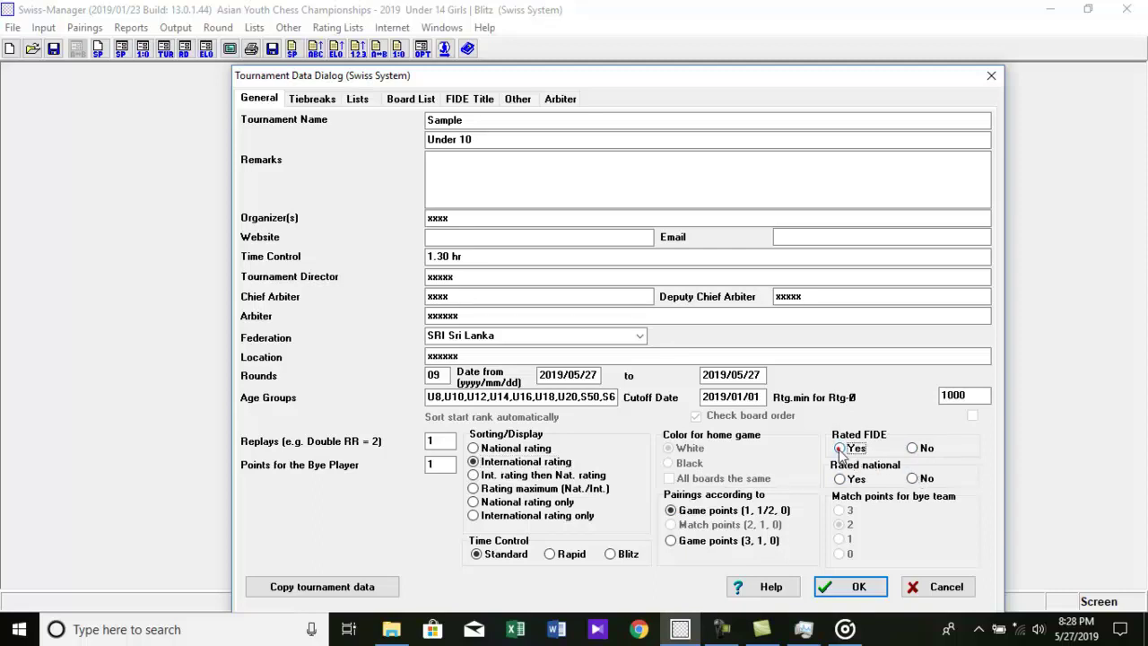
pyautogui.click(912, 481)
pyautogui.click(480, 556)
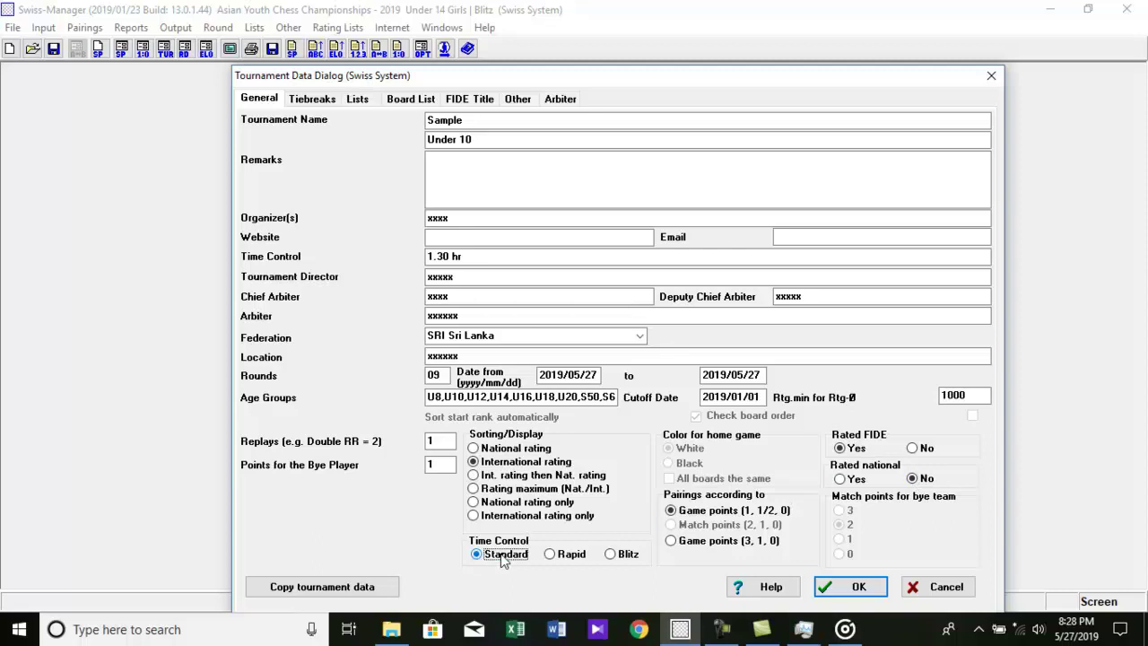
pyautogui.click(672, 513)
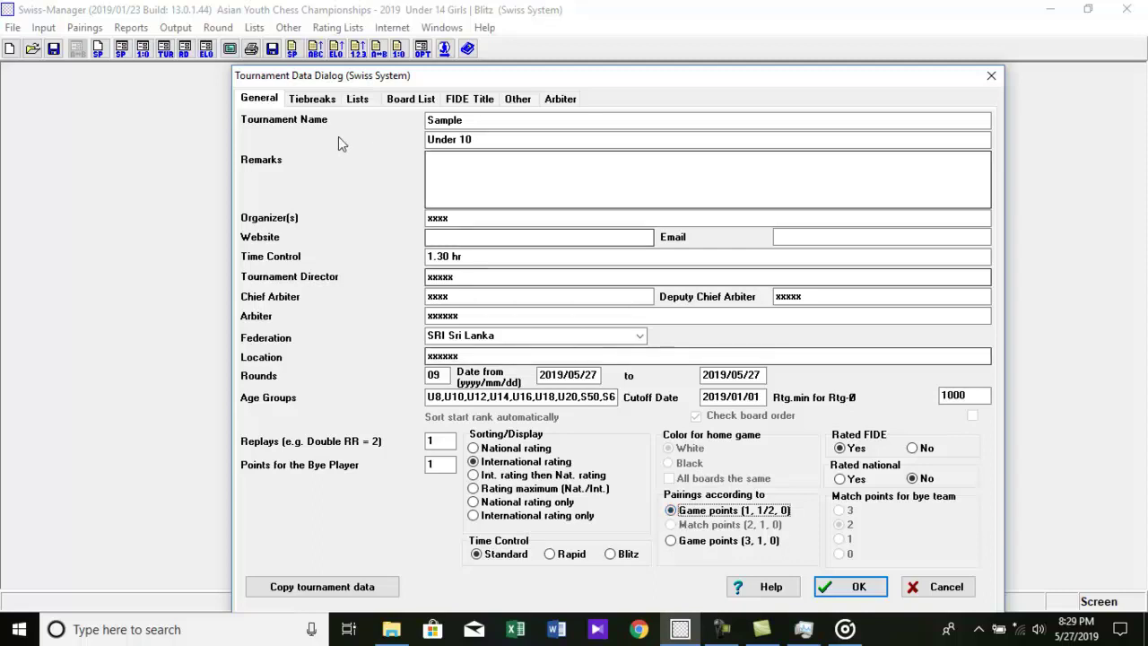
# - Switch the Tournament Data dialog to its Tiebreaks tab
pyautogui.click(312, 99)
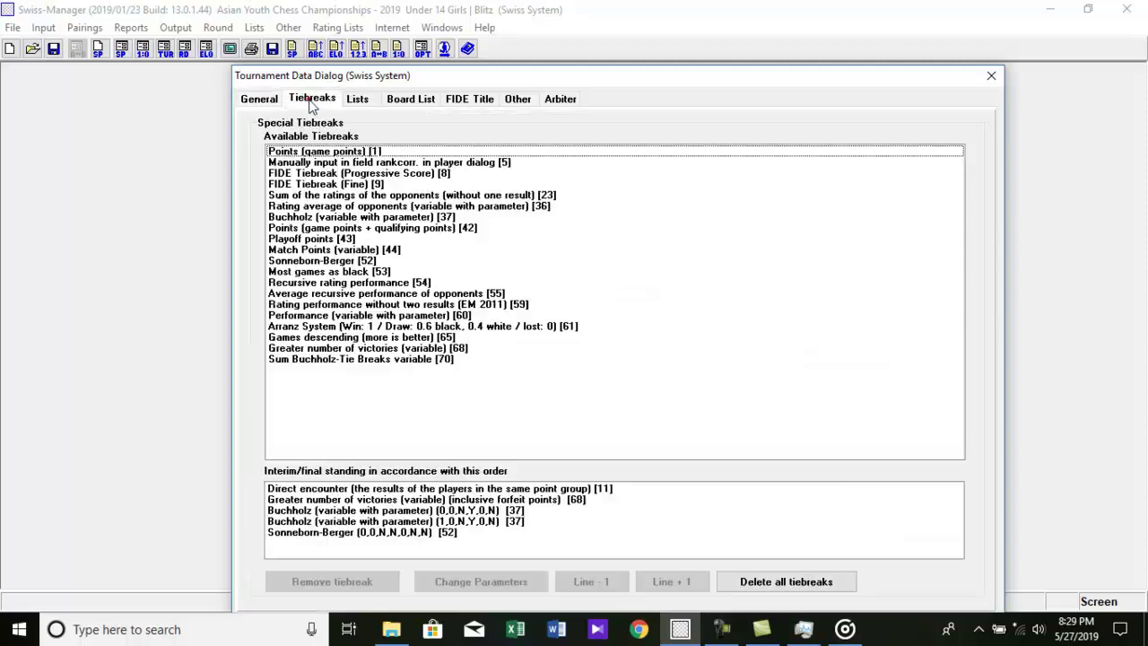